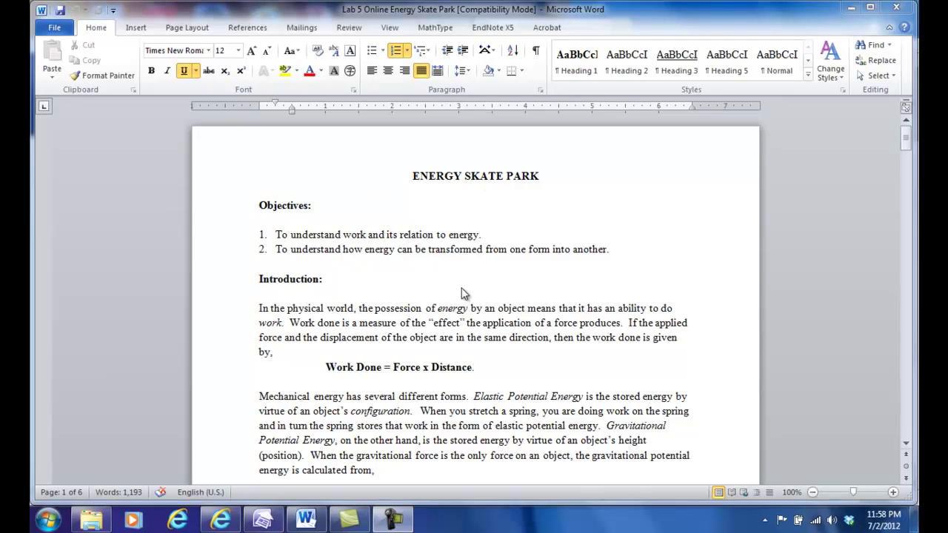
Scroll the Word lab document to the 'How to use the software' link and five-item checklist.
{"action": "scroll", "coordinate": [546, 335], "scroll_direction": "down", "scroll_amount": 3}
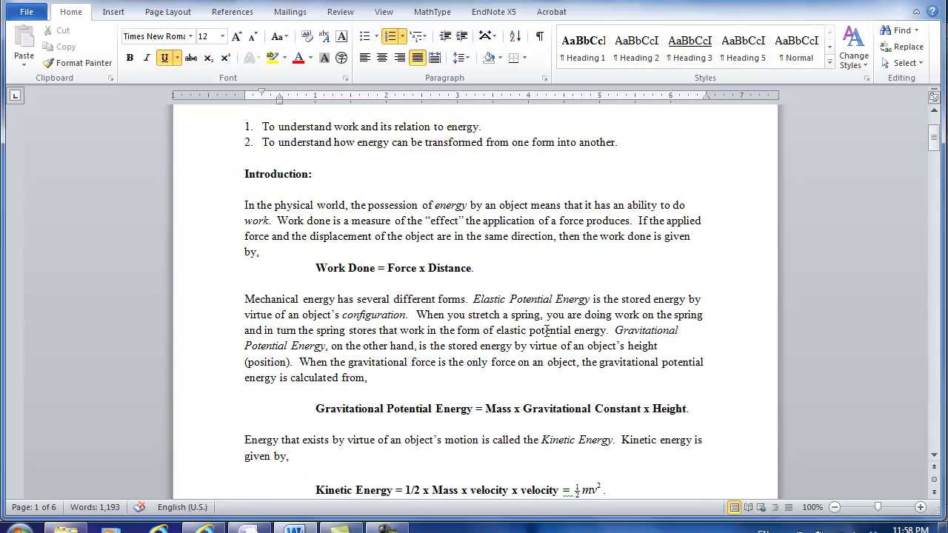
{"action": "scroll", "coordinate": [547, 331], "scroll_direction": "down", "scroll_amount": 2}
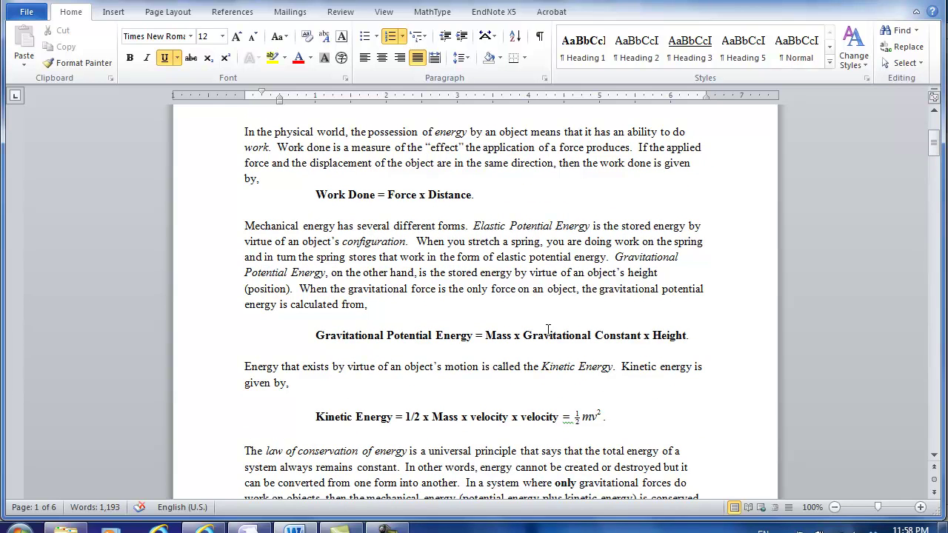
{"action": "scroll", "coordinate": [548, 329], "scroll_direction": "down", "scroll_amount": 10}
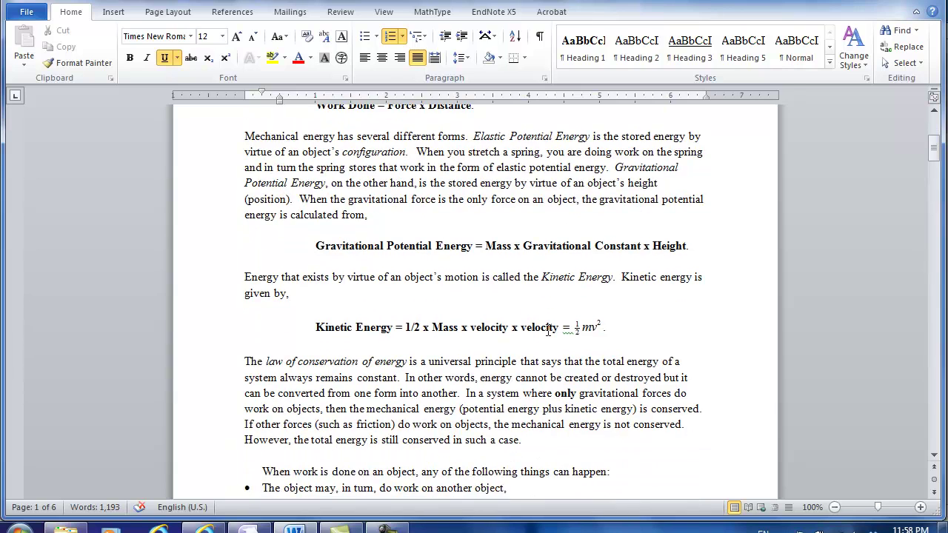
{"action": "scroll", "coordinate": [549, 330], "scroll_direction": "down", "scroll_amount": 3}
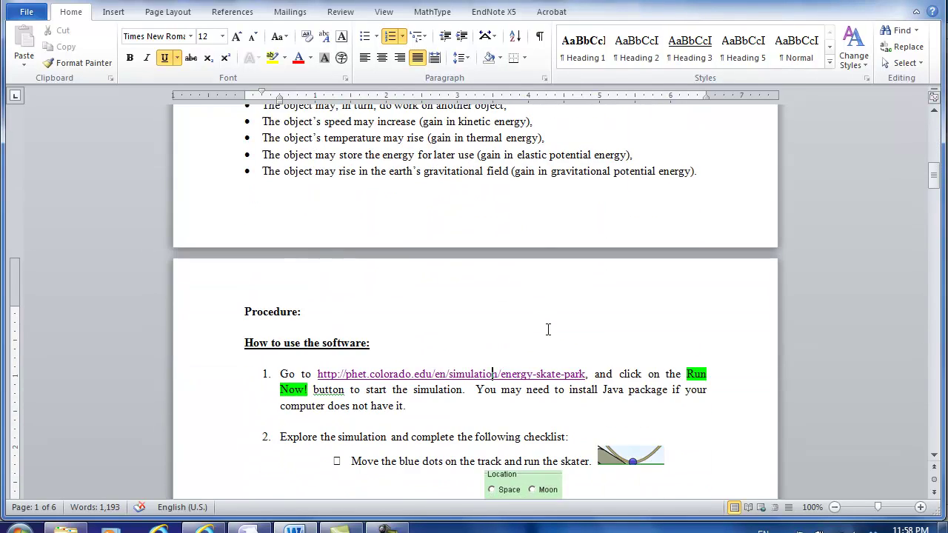
{"action": "scroll", "coordinate": [546, 328], "scroll_direction": "up", "scroll_amount": 3}
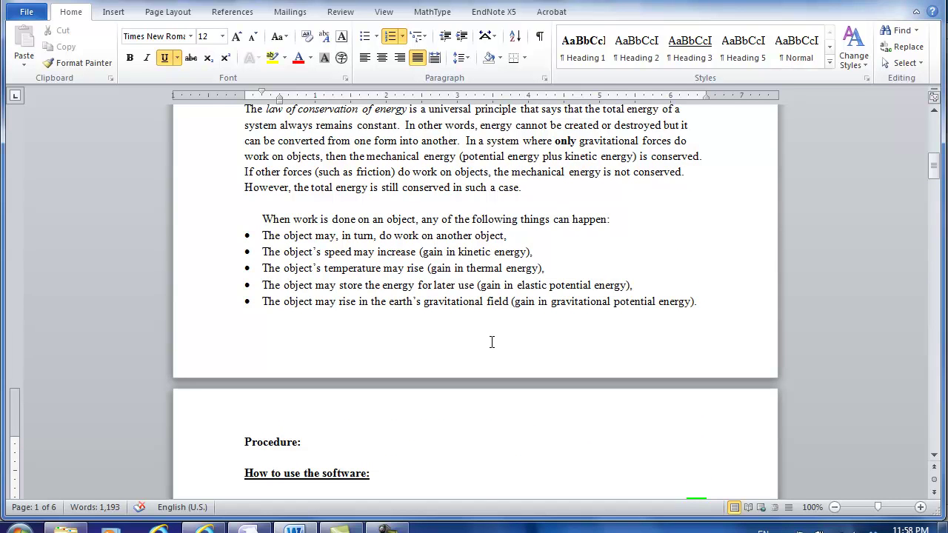
{"action": "scroll", "coordinate": [492, 342], "scroll_direction": "down", "scroll_amount": 10}
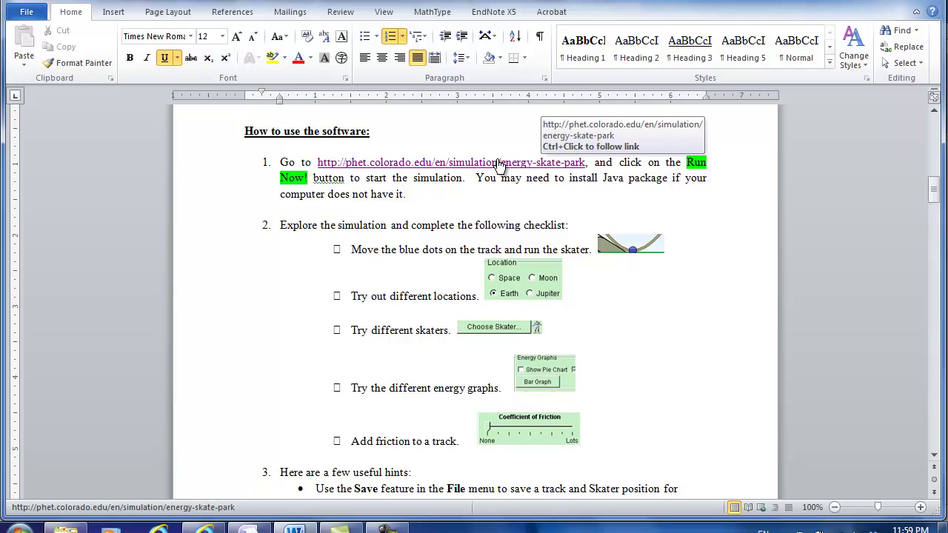
Follow the phet.colorado.edu link from Word and run the Energy Skate Park simulation.
{"action": "left_click", "coordinate": [500, 163], "text": "ctrl"}
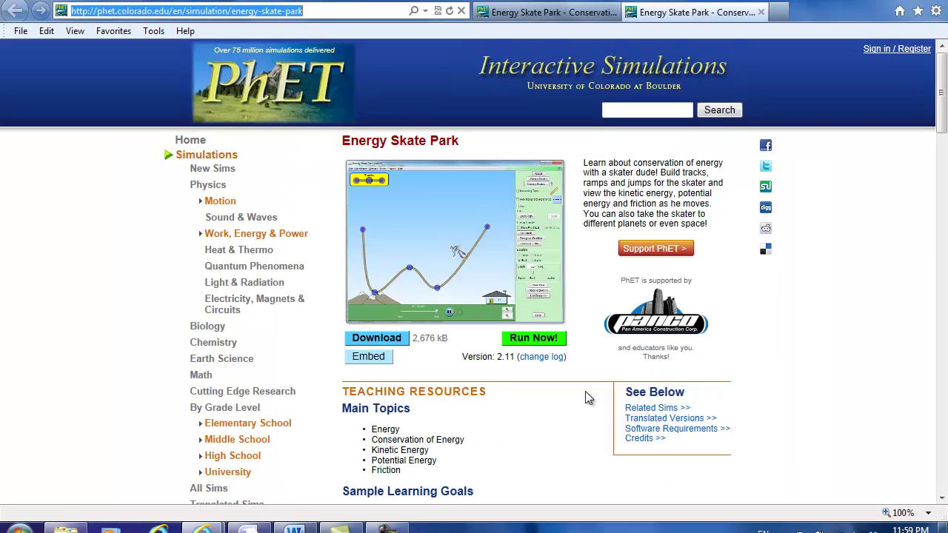
{"action": "left_click", "coordinate": [549, 341]}
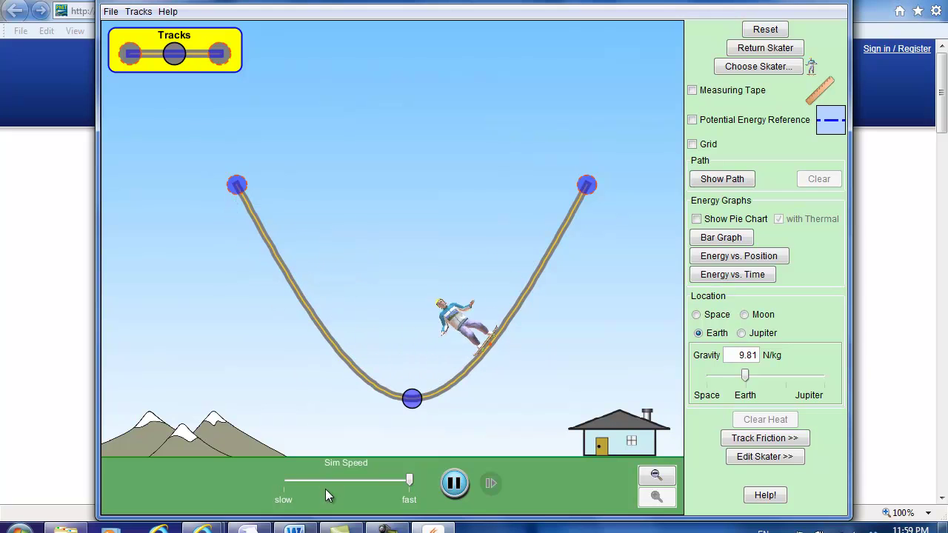
Raise both track ends, shift the valley bottom down-right, then reset to the default U-shaped track.
{"action": "left_click", "coordinate": [295, 529]}
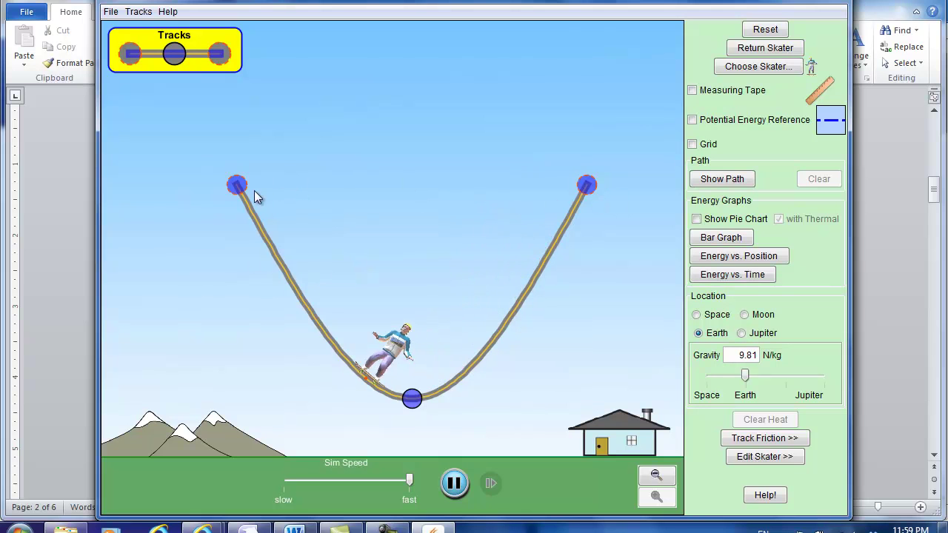
{"action": "left_click_drag", "start_coordinate": [594, 189], "coordinate": [626, 65]}
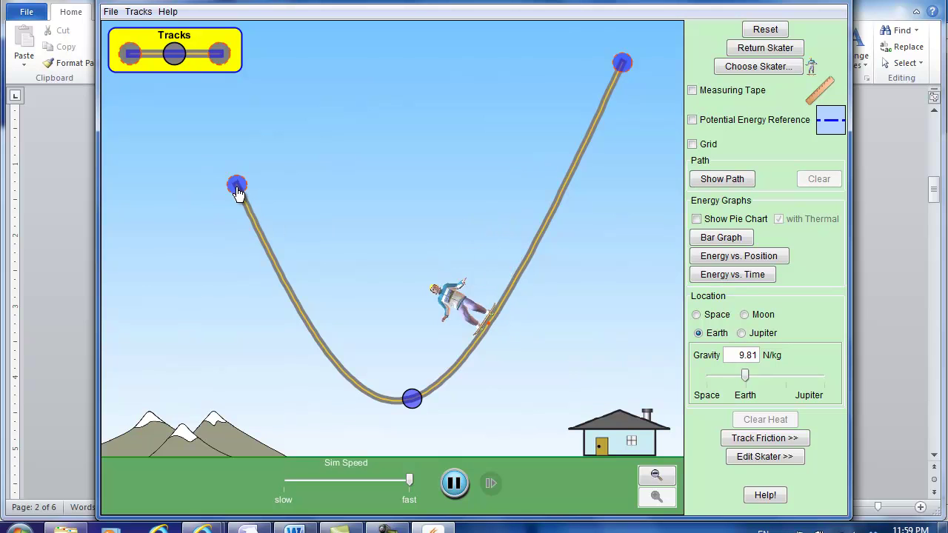
{"action": "left_click_drag", "start_coordinate": [238, 188], "coordinate": [138, 131]}
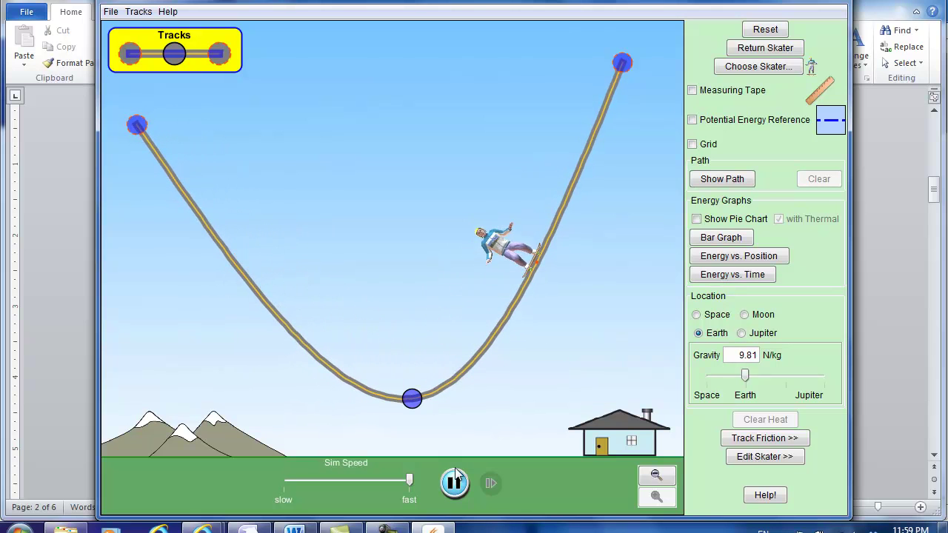
{"action": "left_click_drag", "start_coordinate": [412, 404], "coordinate": [445, 423]}
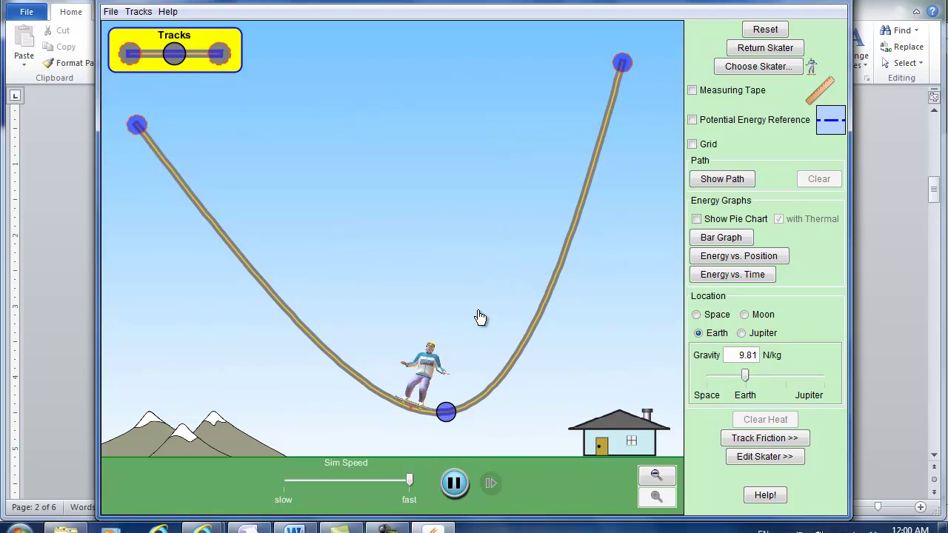
{"action": "left_click", "coordinate": [766, 30]}
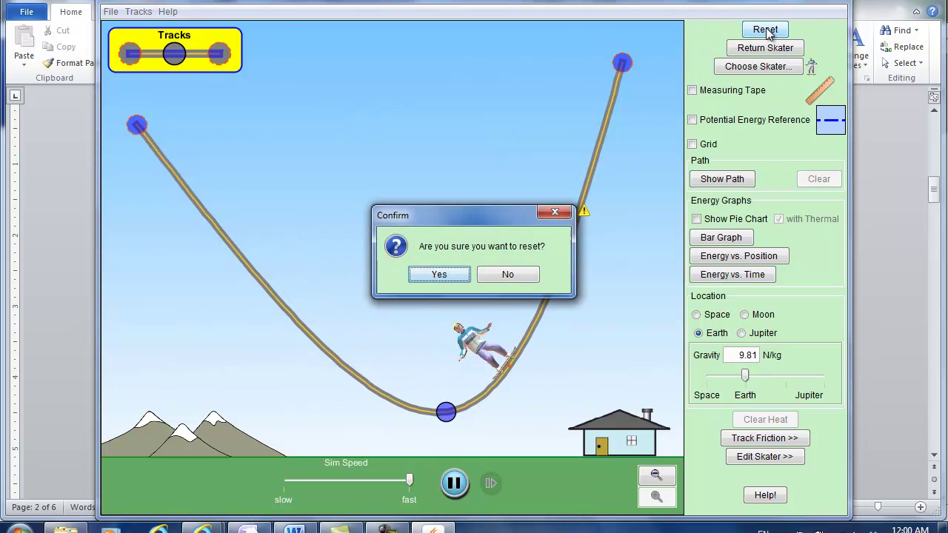
{"action": "left_click", "coordinate": [439, 275]}
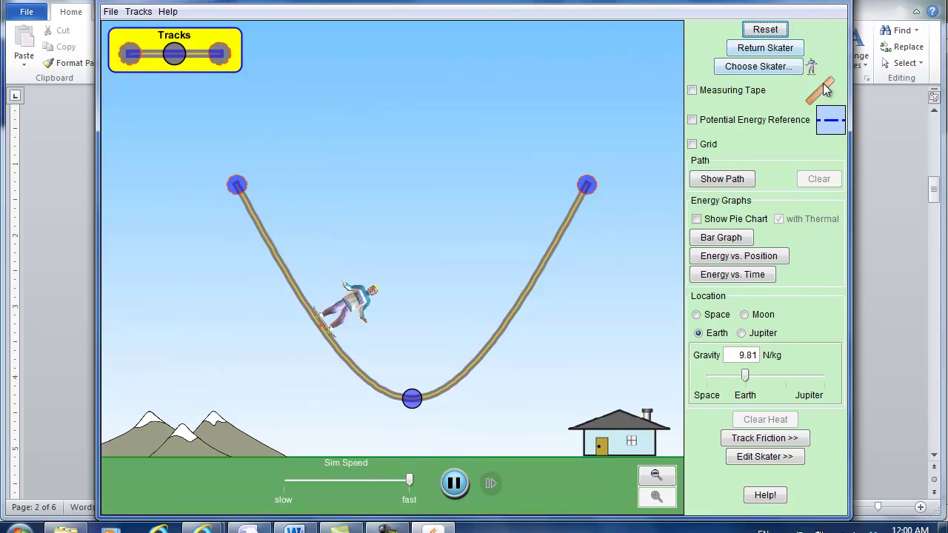
{"action": "left_click", "coordinate": [693, 91]}
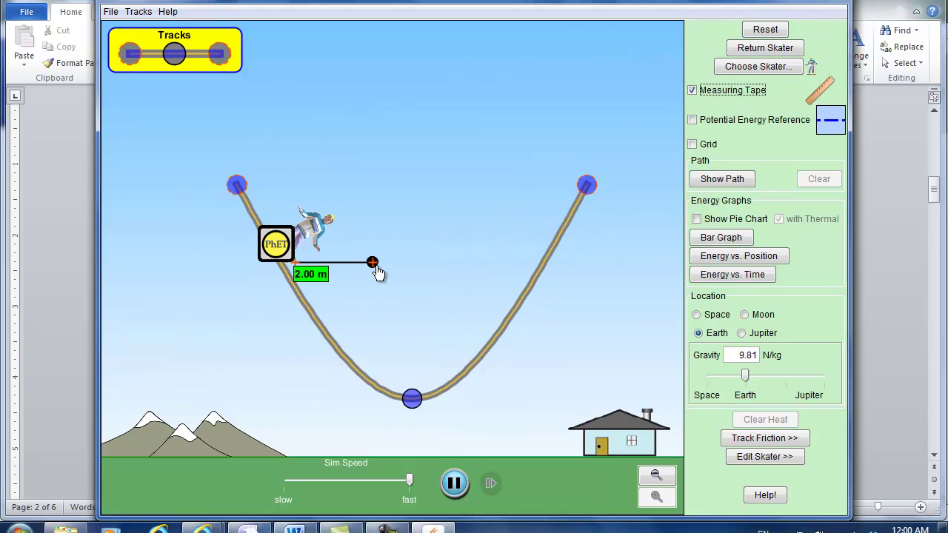
{"action": "left_click_drag", "start_coordinate": [289, 261], "coordinate": [227, 164]}
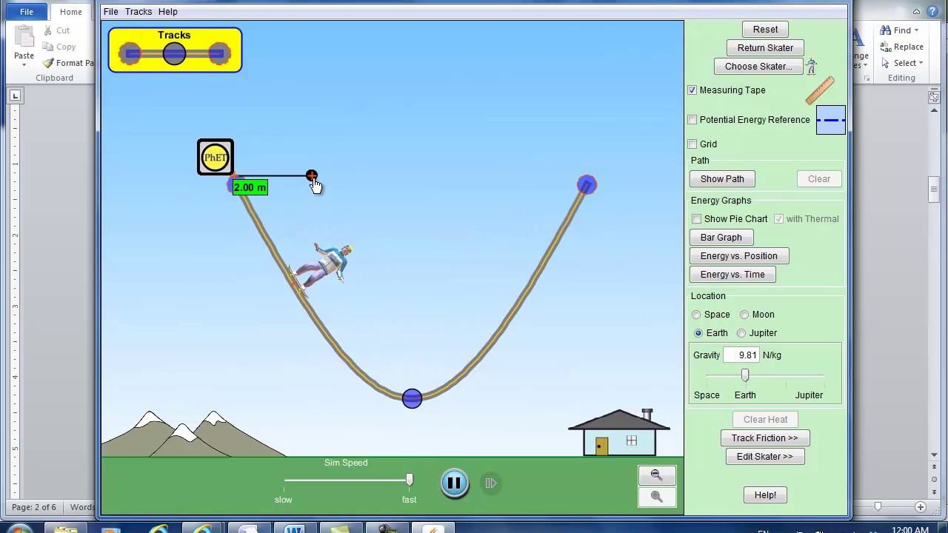
{"action": "left_click_drag", "start_coordinate": [312, 176], "coordinate": [242, 410]}
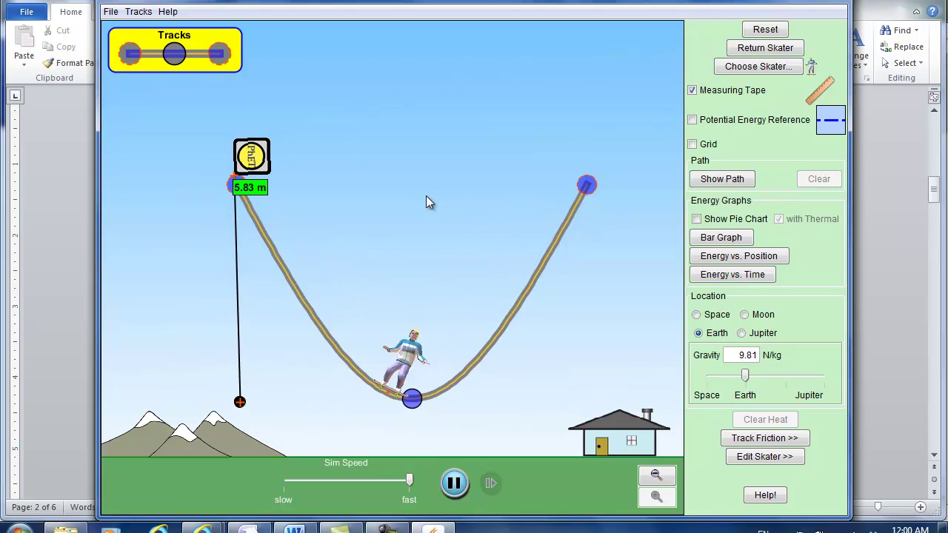
{"action": "left_click", "coordinate": [692, 90]}
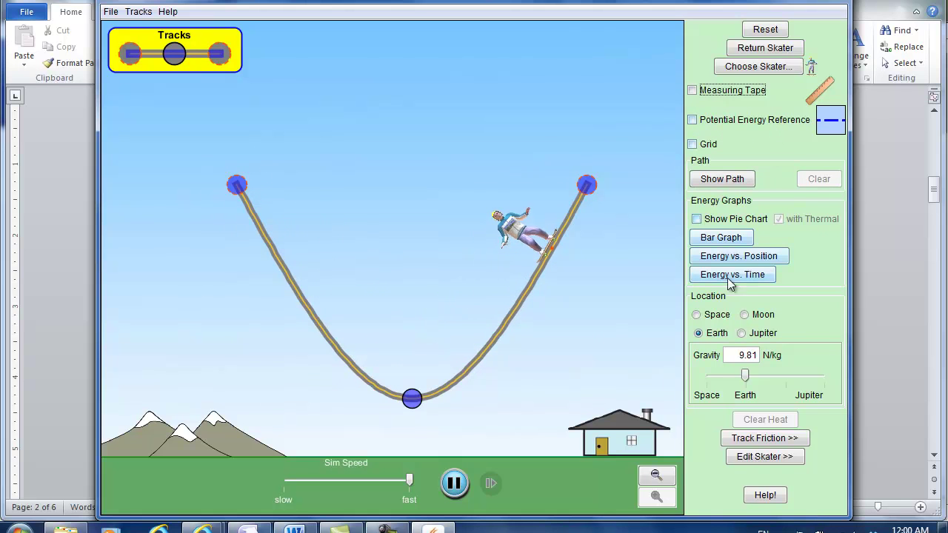
{"action": "left_click", "coordinate": [693, 120]}
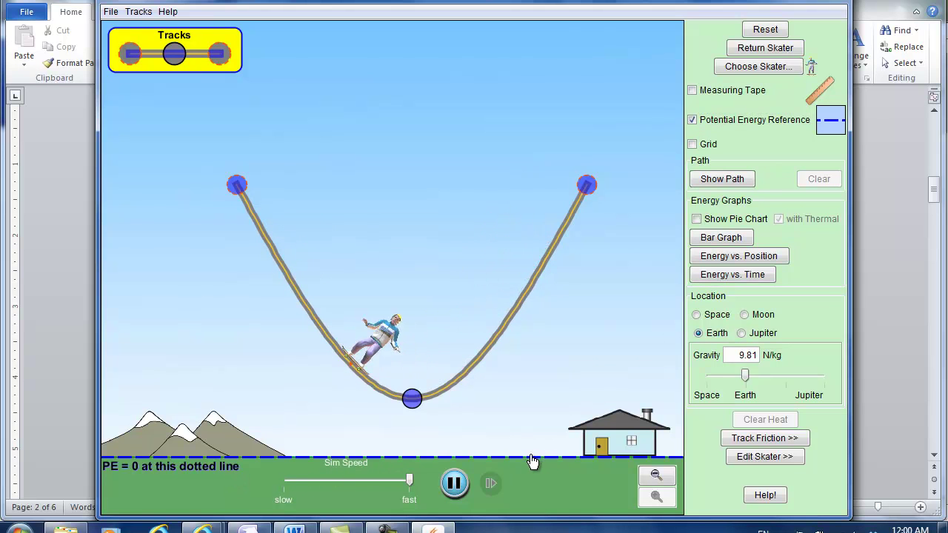
{"action": "mouse_move", "coordinate": [534, 459]}
{"action": "left_mouse_down"}
{"action": "mouse_move", "coordinate": [525, 434]}
{"action": "mouse_move", "coordinate": [525, 465]}
{"action": "mouse_move", "coordinate": [525, 449]}
{"action": "left_mouse_up"}
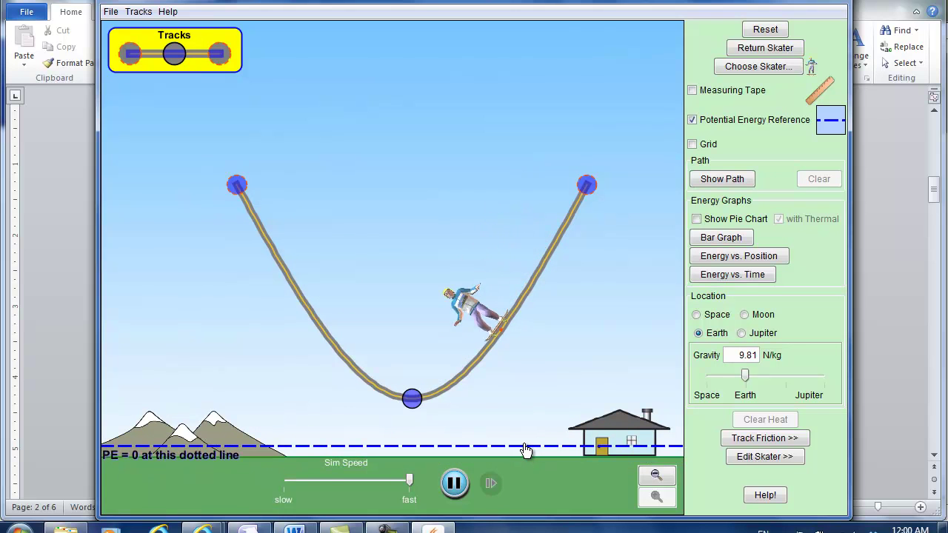
{"action": "left_click", "coordinate": [695, 125]}
{"action": "left_click", "coordinate": [695, 125]}
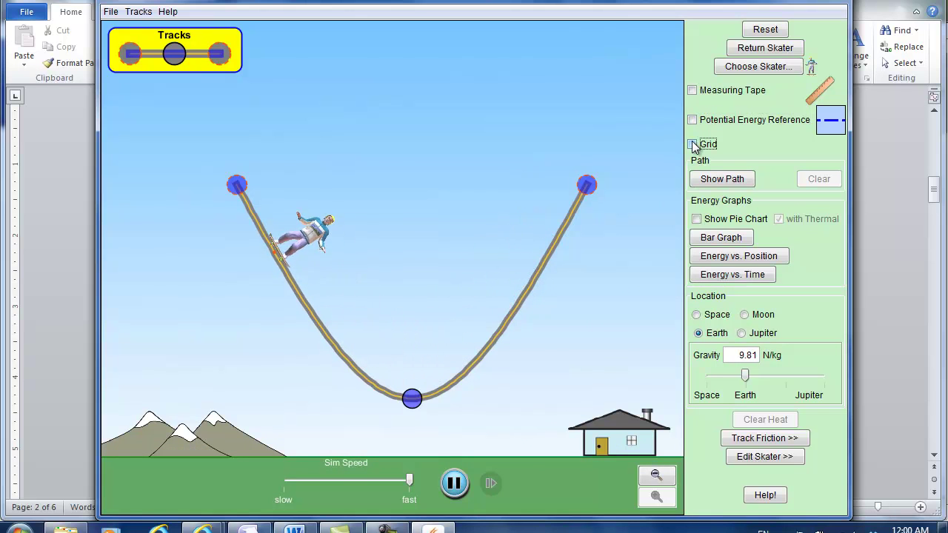
{"action": "left_click", "coordinate": [693, 145]}
{"action": "left_click", "coordinate": [695, 146]}
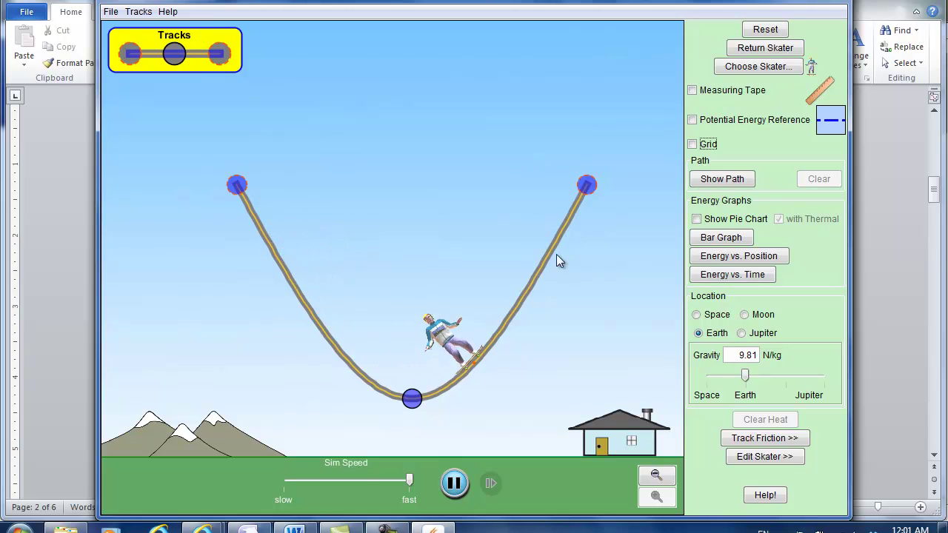
Select Moon as the location, changing gravity to 1.62 N/kg.
{"action": "left_click", "coordinate": [745, 312]}
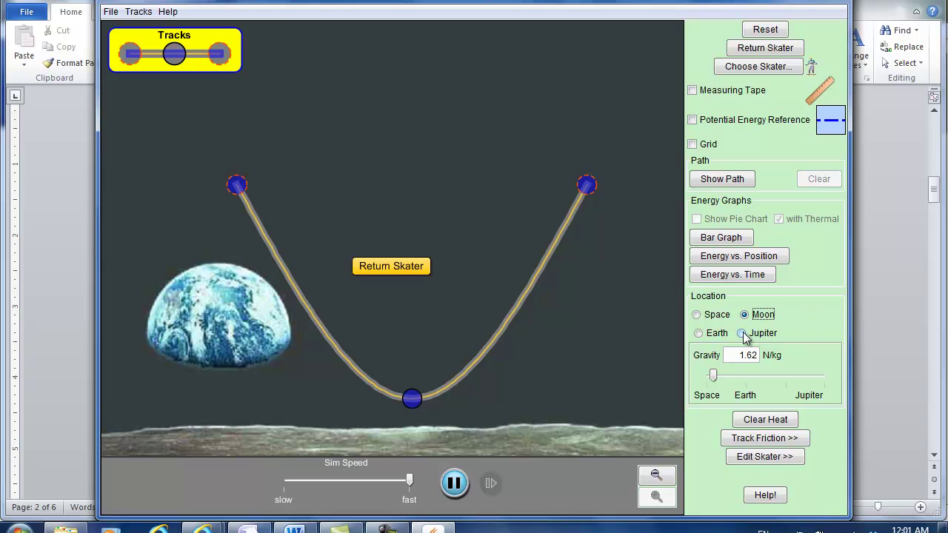
Try Jupiter gravity, return the skater, try zero-gravity Space, then choose Earth at 9.81 N/kg.
{"action": "left_click", "coordinate": [743, 333]}
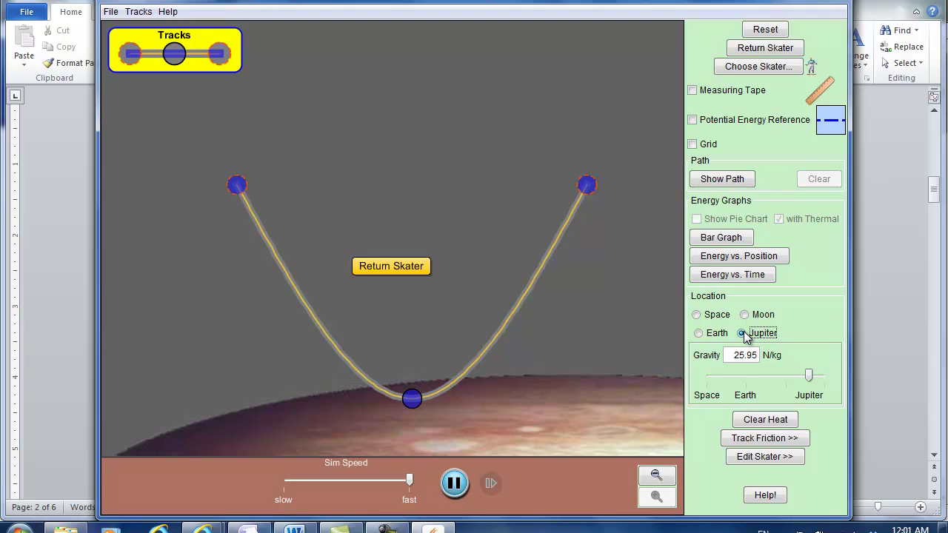
{"action": "left_click", "coordinate": [368, 273]}
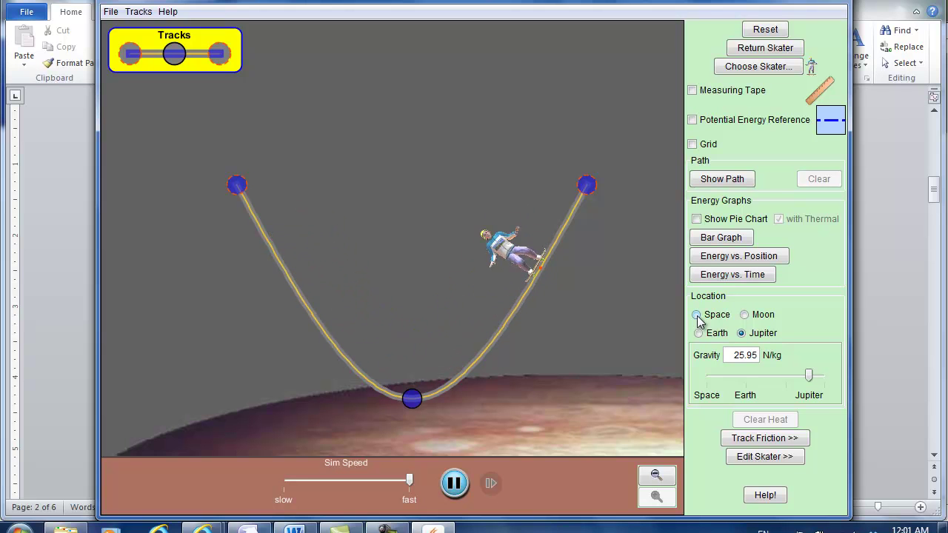
{"action": "left_click", "coordinate": [697, 315]}
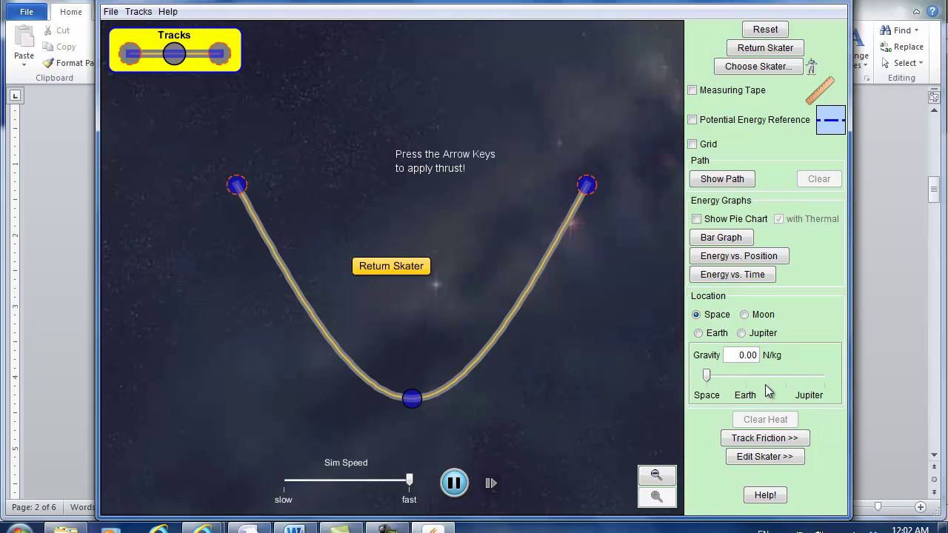
{"action": "left_click", "coordinate": [699, 334]}
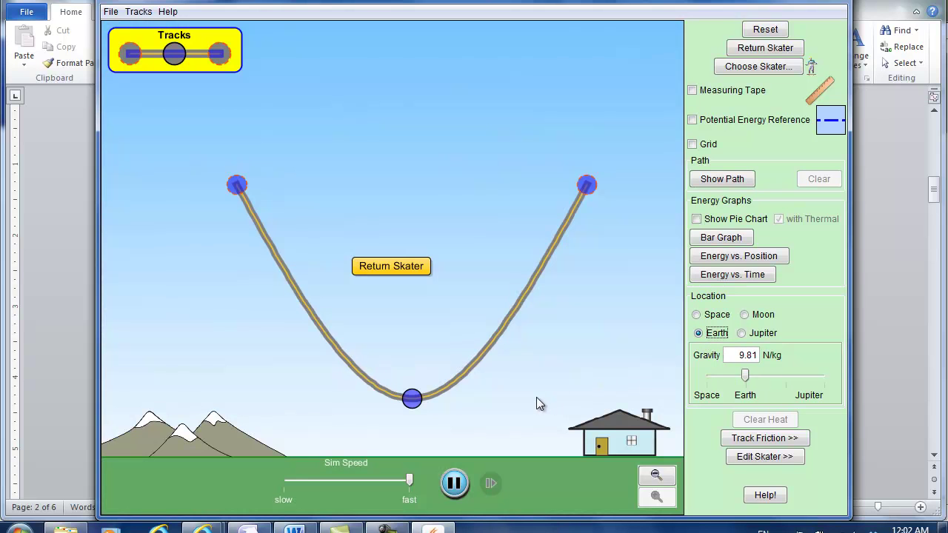
Reset the simulation with confirmation and dismiss the backup notification.
{"action": "left_click", "coordinate": [779, 31]}
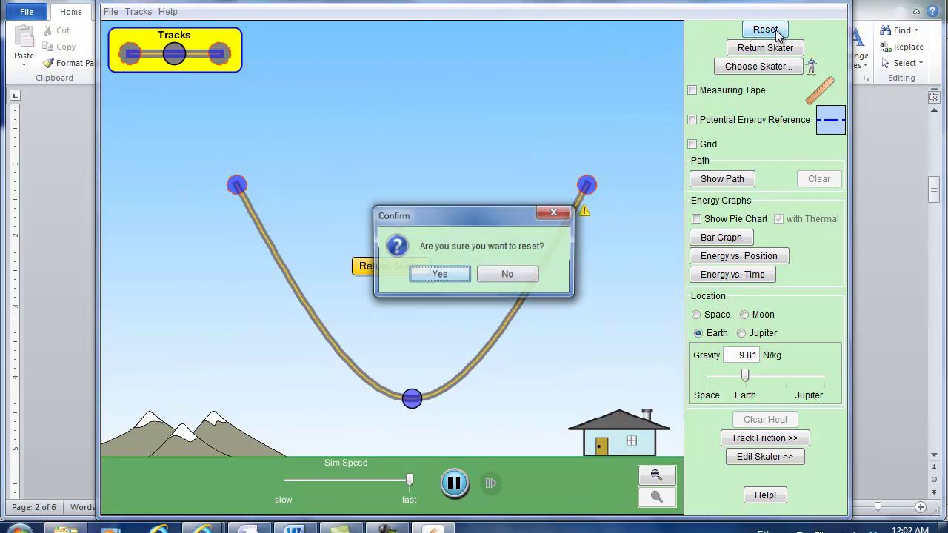
{"action": "left_click", "coordinate": [430, 277]}
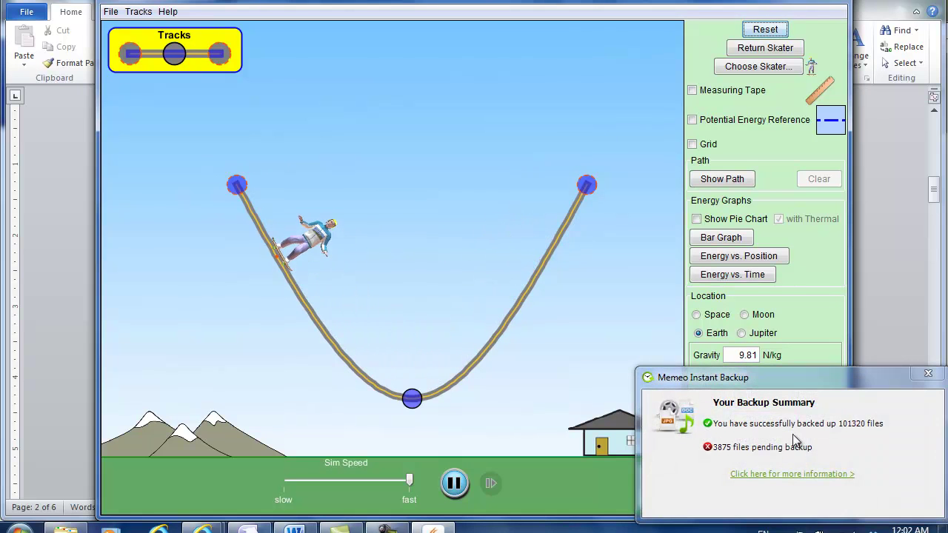
{"action": "left_click", "coordinate": [928, 373]}
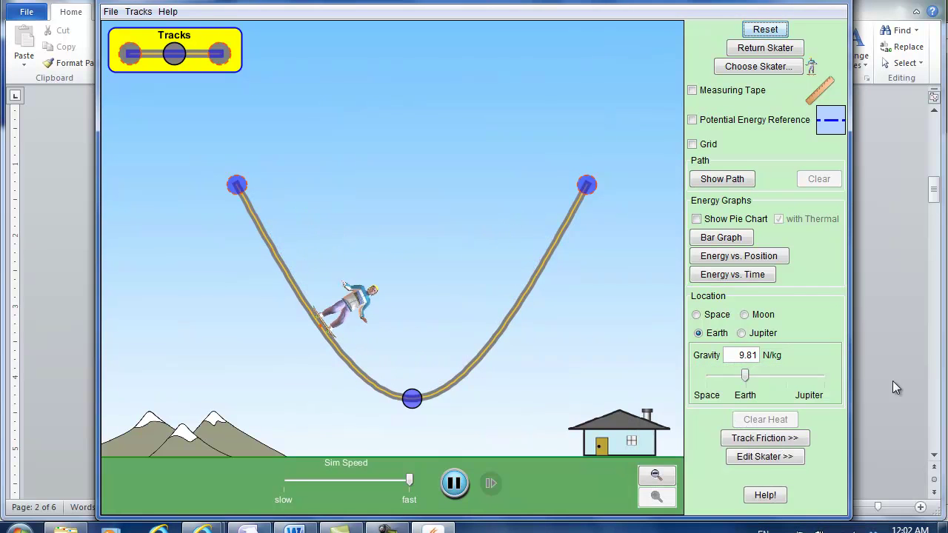
Raise the track's coefficient of friction slightly so the skater comes to rest.
{"action": "left_click", "coordinate": [765, 438]}
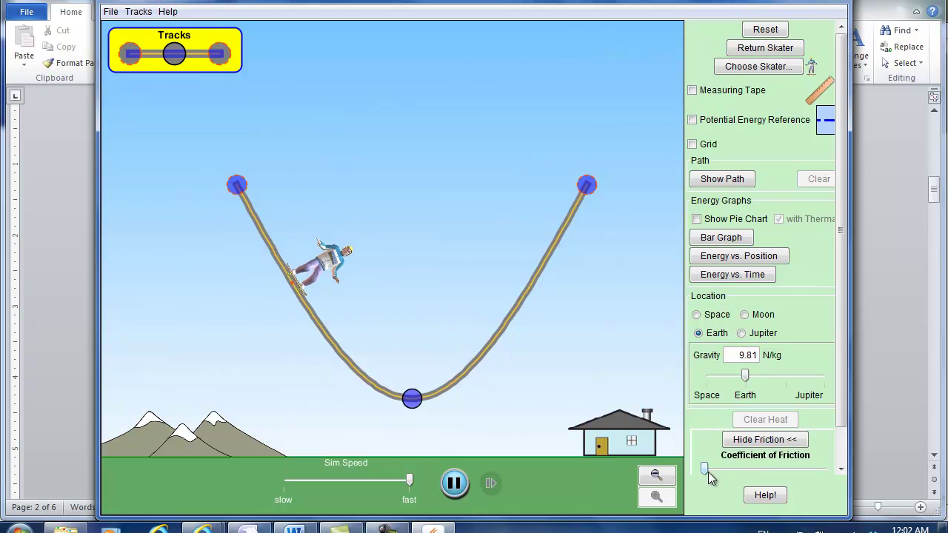
{"action": "left_click_drag", "start_coordinate": [705, 470], "coordinate": [762, 484]}
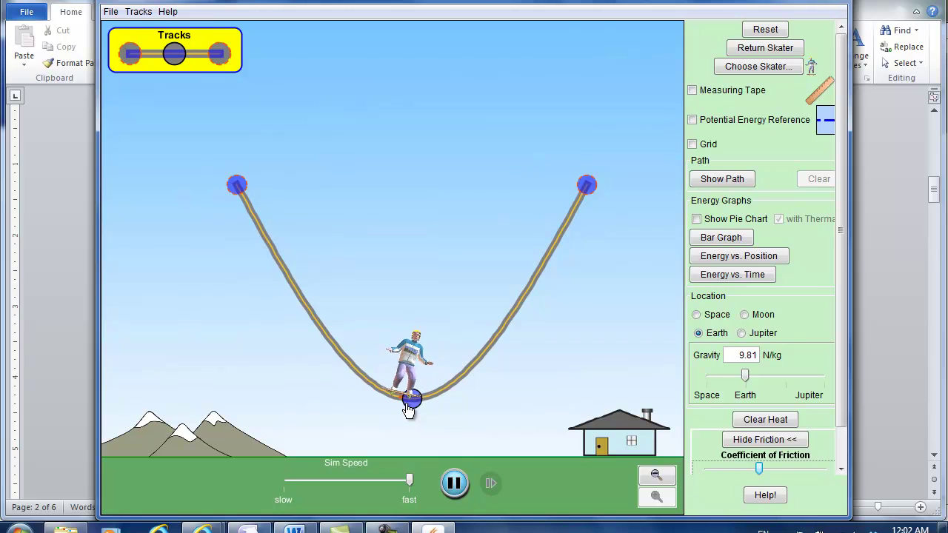
{"action": "left_click_drag", "start_coordinate": [849, 413], "coordinate": [849, 447]}
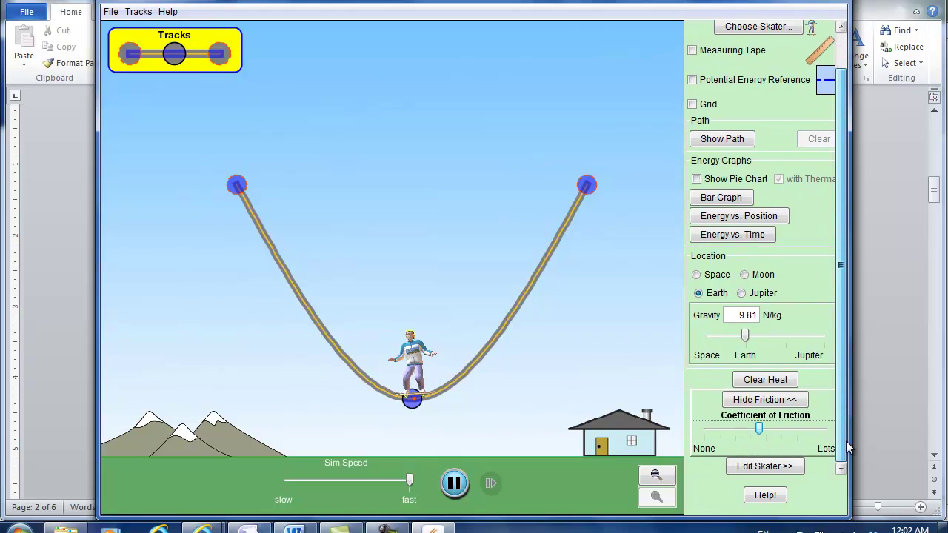
Restore the skater's mass from 108.89 kg to 75.00 kg with Restore Defaults in Edit Skater.
{"action": "left_click", "coordinate": [765, 466]}
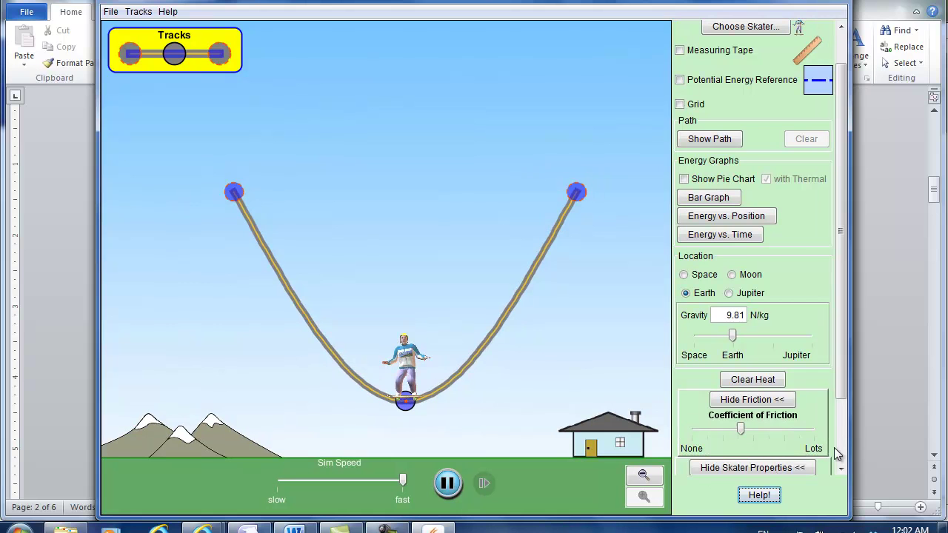
{"action": "left_click_drag", "start_coordinate": [840, 332], "coordinate": [846, 399]}
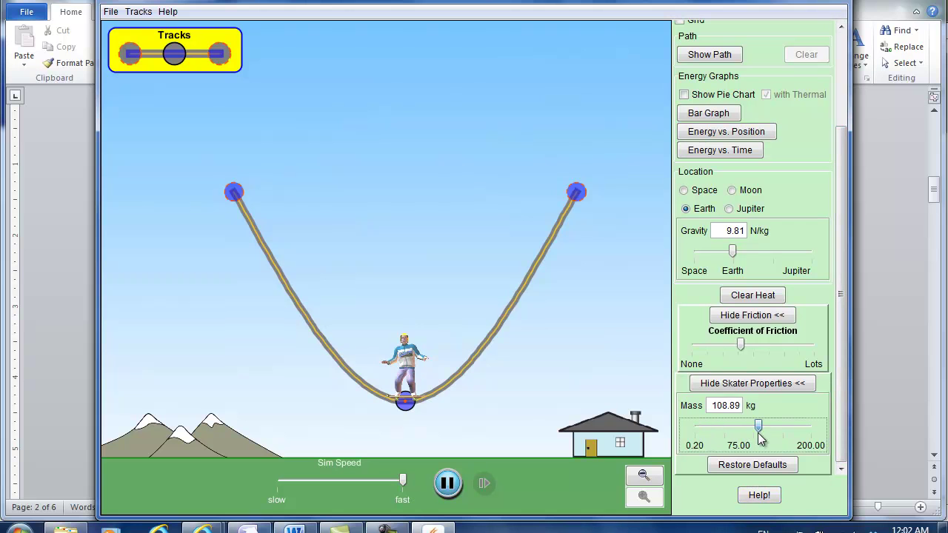
{"action": "left_click", "coordinate": [767, 467]}
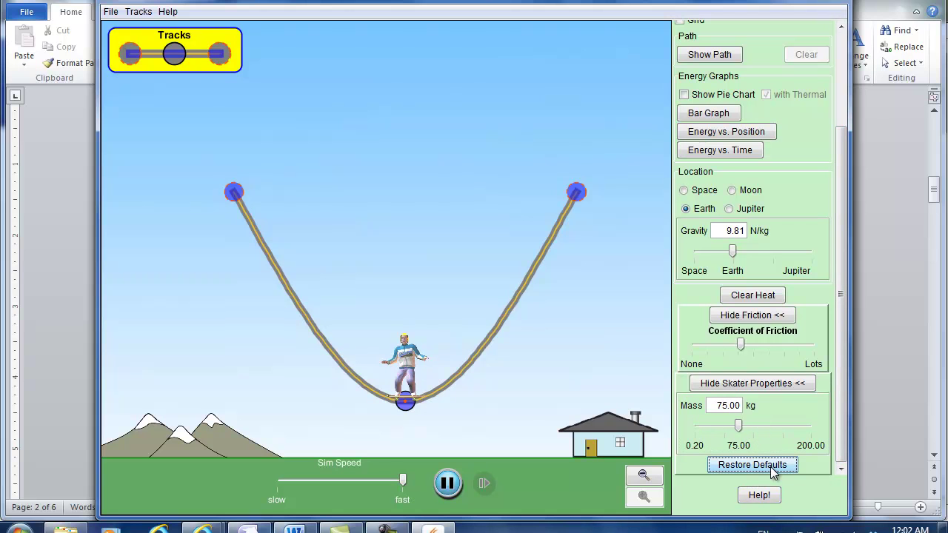
{"action": "left_click_drag", "start_coordinate": [839, 450], "coordinate": [846, 307]}
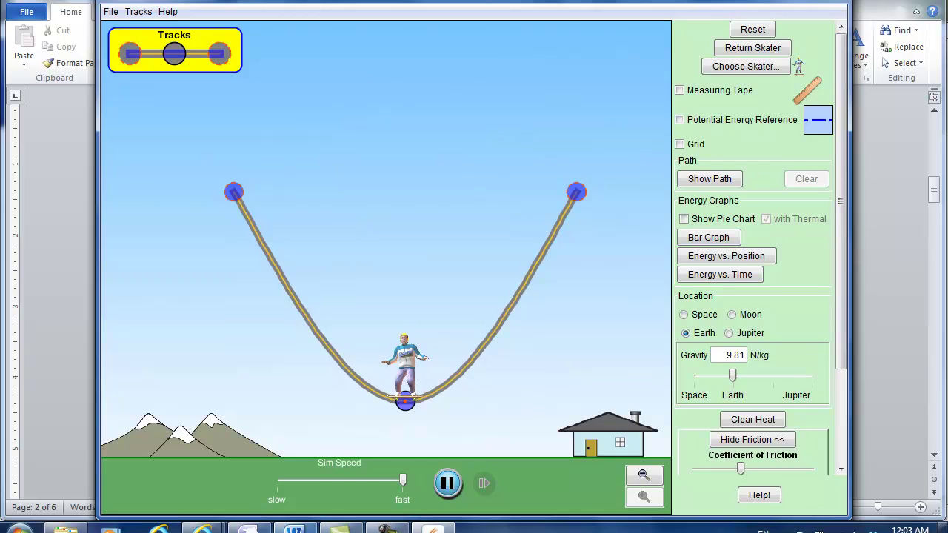
{"action": "left_click", "coordinate": [294, 530]}
{"action": "scroll", "coordinate": [255, 356], "scroll_direction": "down", "scroll_amount": 12}
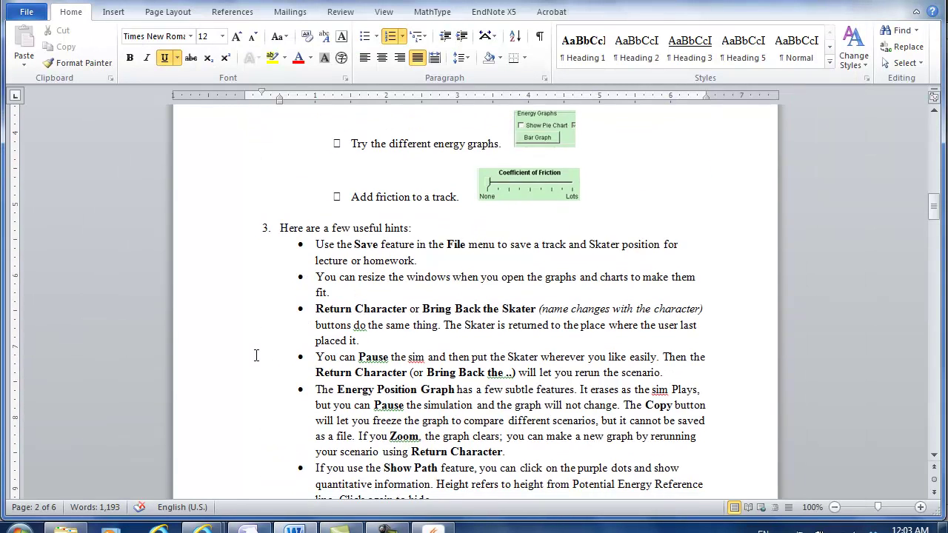
{"action": "scroll", "coordinate": [256, 356], "scroll_direction": "down", "scroll_amount": 4}
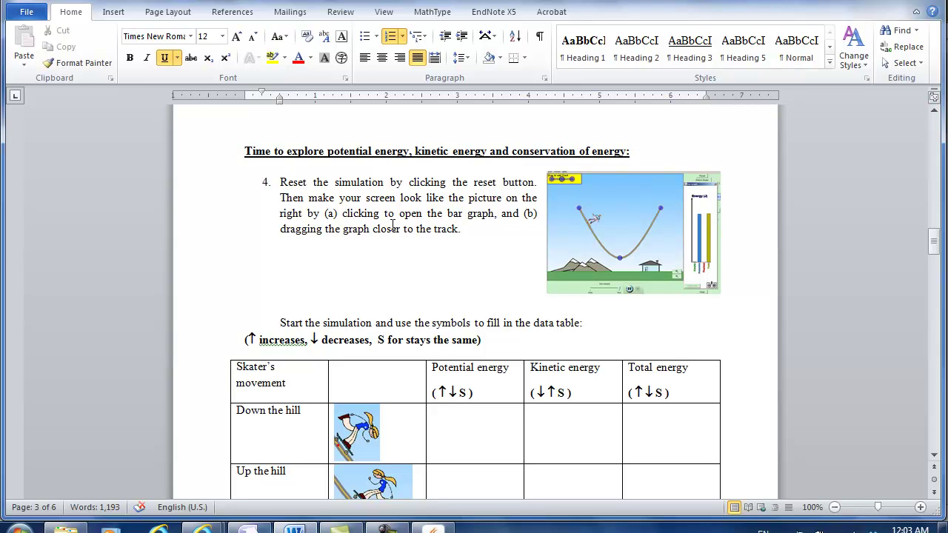
{"action": "scroll", "coordinate": [392, 224], "scroll_direction": "down", "scroll_amount": 12}
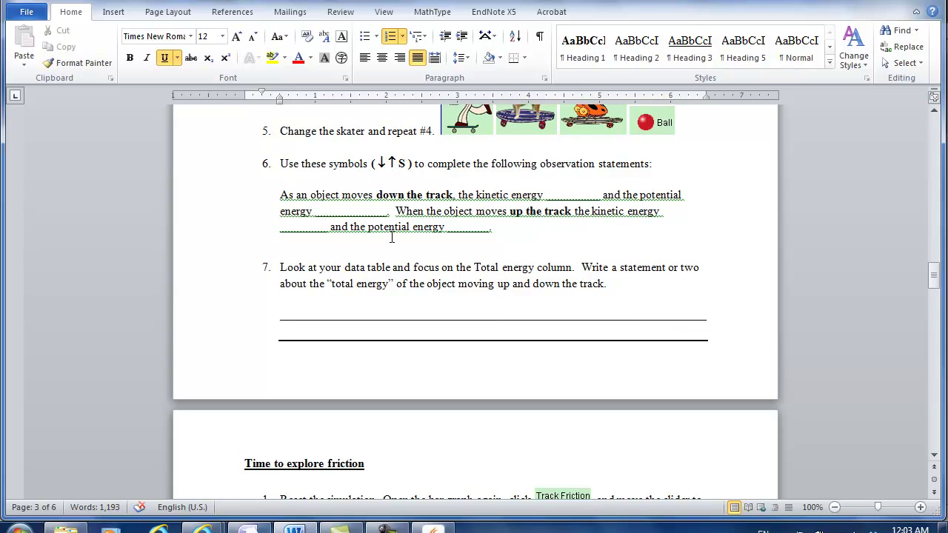
{"action": "scroll", "coordinate": [392, 237], "scroll_direction": "up", "scroll_amount": 12}
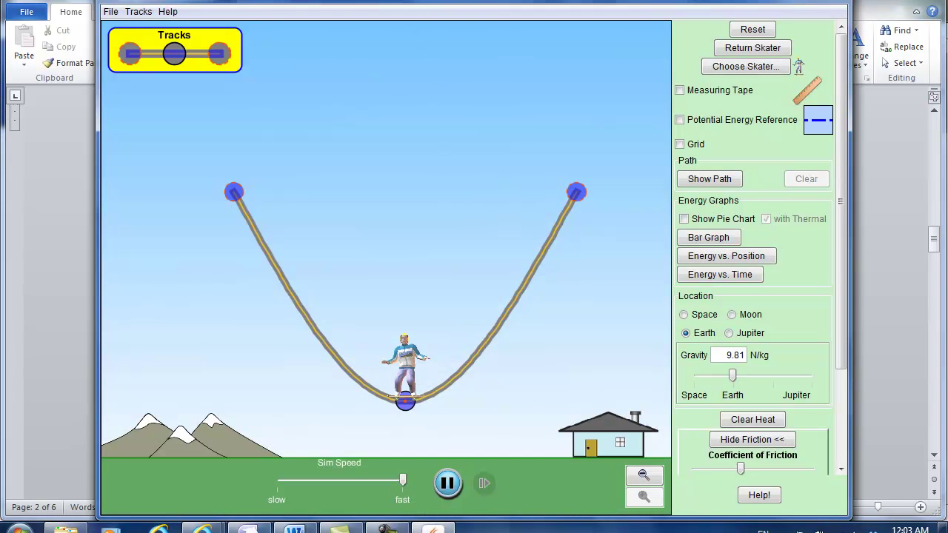
Reset the simulation and show the energy Bar Graph with kinetic, potential, thermal and total bars.
{"action": "left_click", "coordinate": [761, 31]}
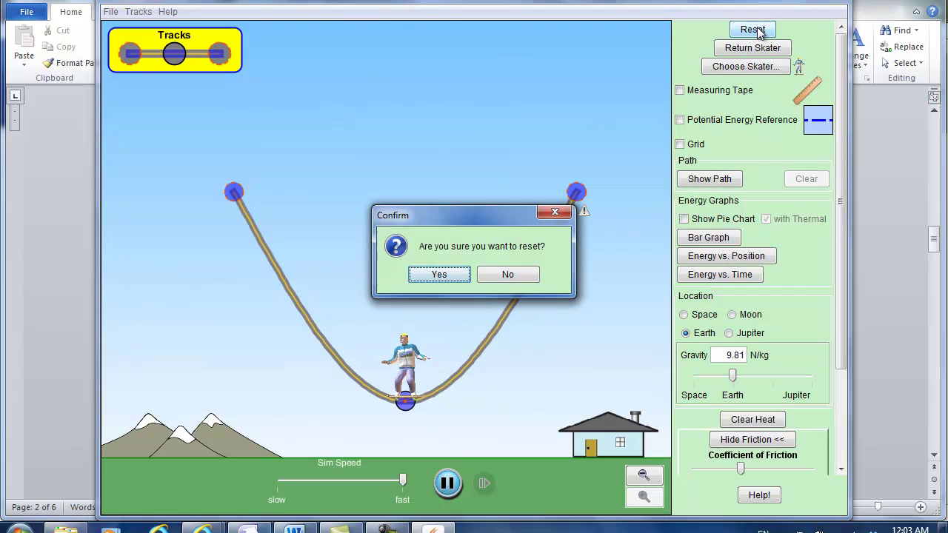
{"action": "left_click", "coordinate": [439, 275]}
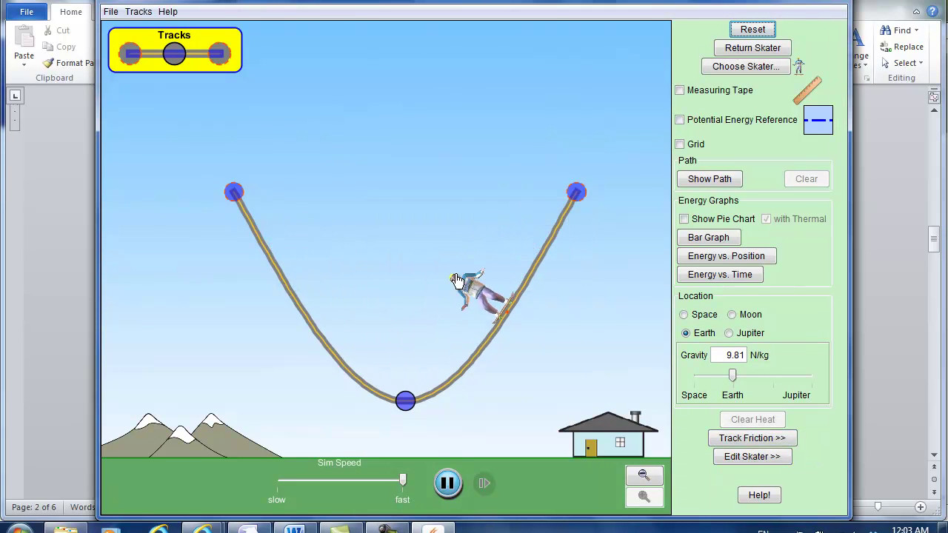
{"action": "left_click", "coordinate": [704, 245]}
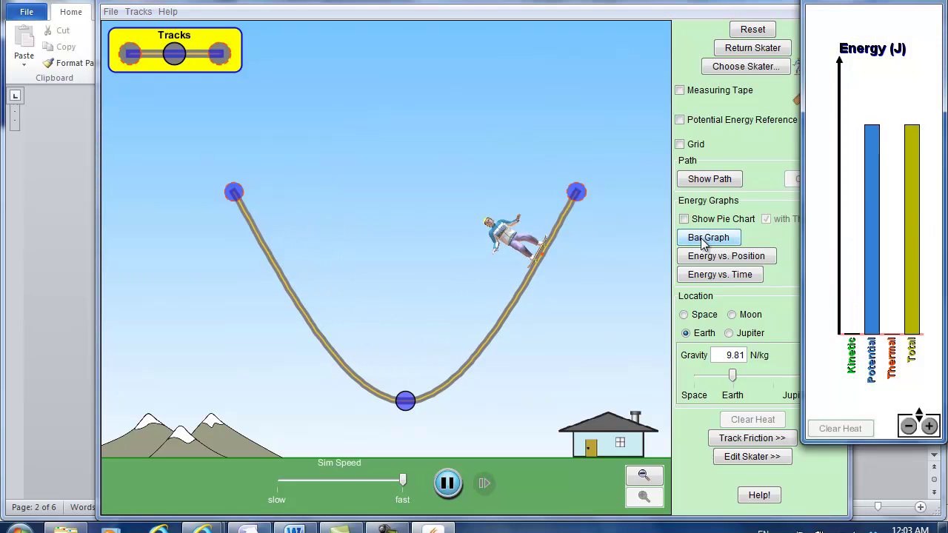